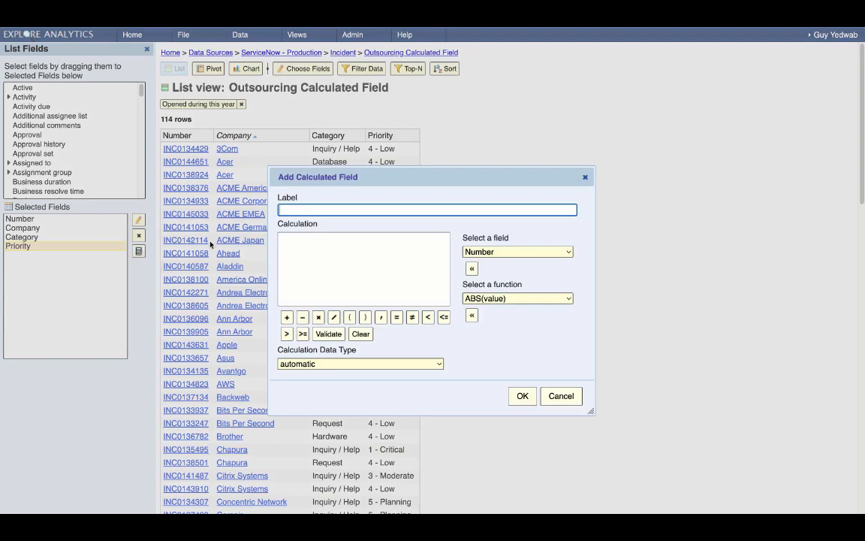
Step: Label the new calculated field Outsourced and start its calculation with the SEARCH function on the Company field
{"action": "left_click_drag", "start_coordinate": [338, 178], "coordinate": [504, 141]}
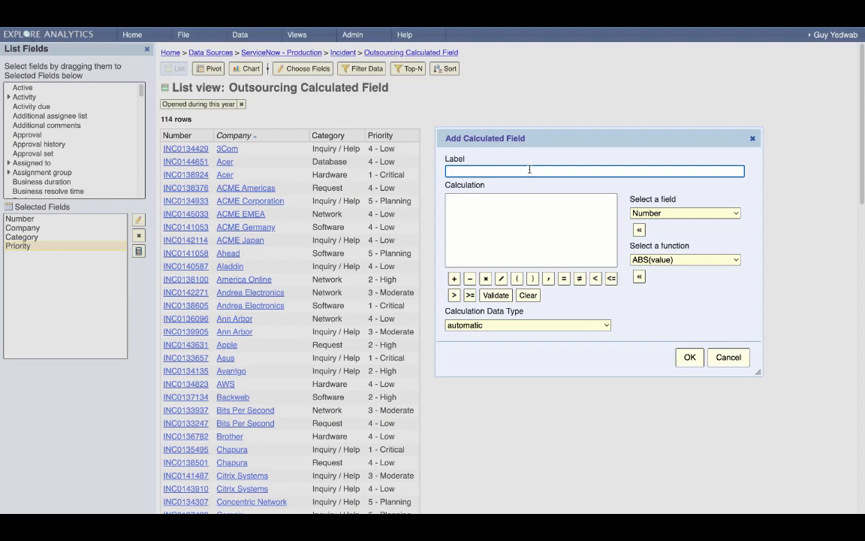
{"action": "type", "text": "Outsourced"}
{"action": "left_click", "coordinate": [552, 214]}
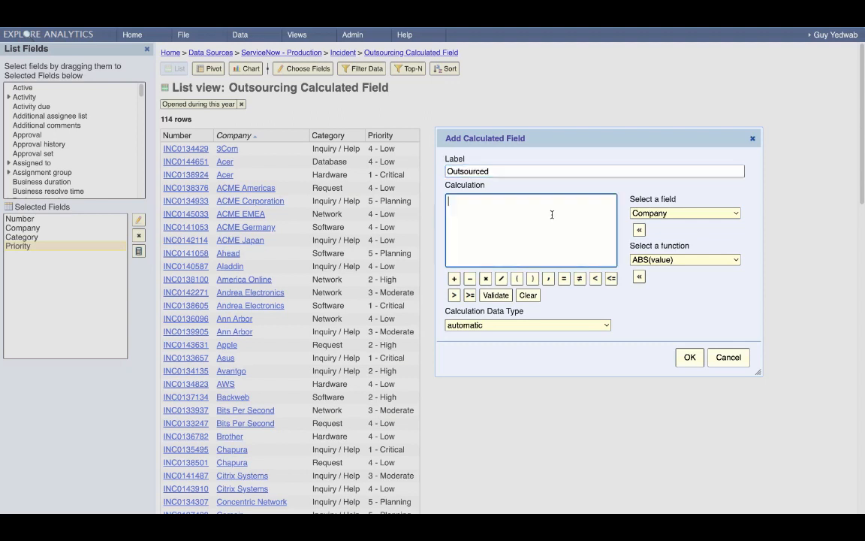
{"action": "left_click", "coordinate": [661, 261]}
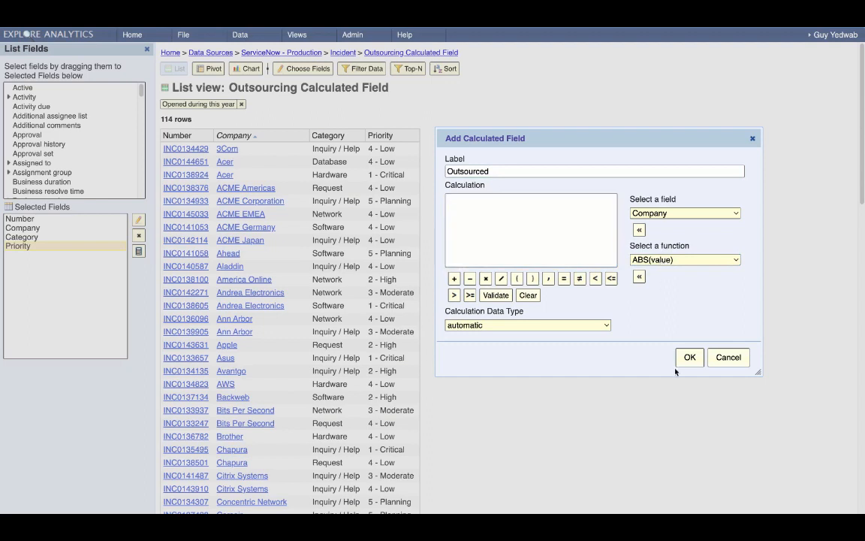
{"action": "left_click", "coordinate": [673, 432]}
{"action": "left_click", "coordinate": [638, 277]}
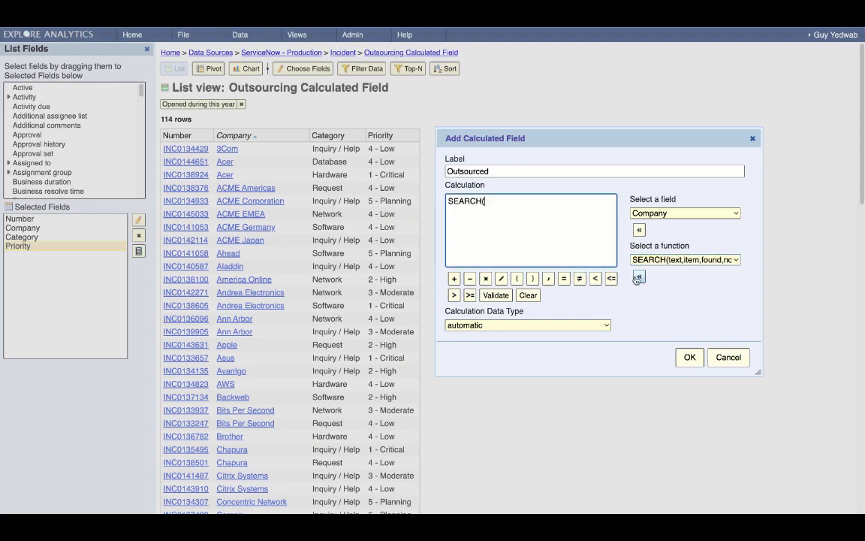
{"action": "left_click", "coordinate": [638, 229]}
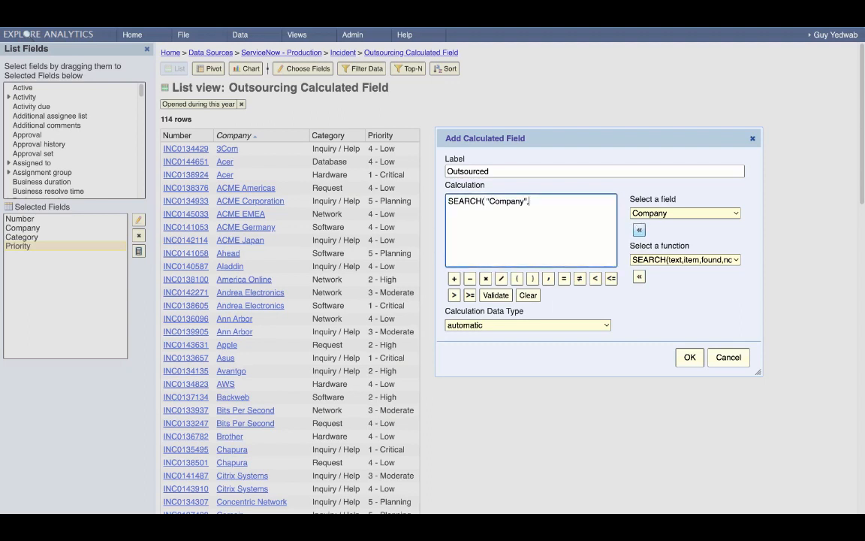
Step: Complete the SEARCH calculation with the arguments 'ACME','In House','Outsourced' and add the calculated field to the list
{"action": "type", "text": ",'CAM"}
{"action": "key", "text": "BackSpace"}
{"action": "key", "text": "BackSpace"}
{"action": "key", "text": "BackSpace"}
{"action": "type", "text": "ACME','In House','Outso"}
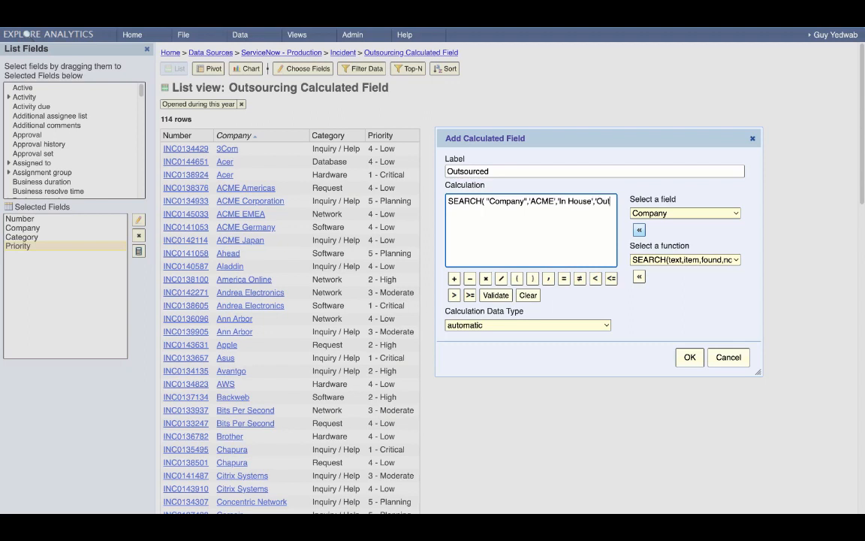
{"action": "type", "text": "urced')"}
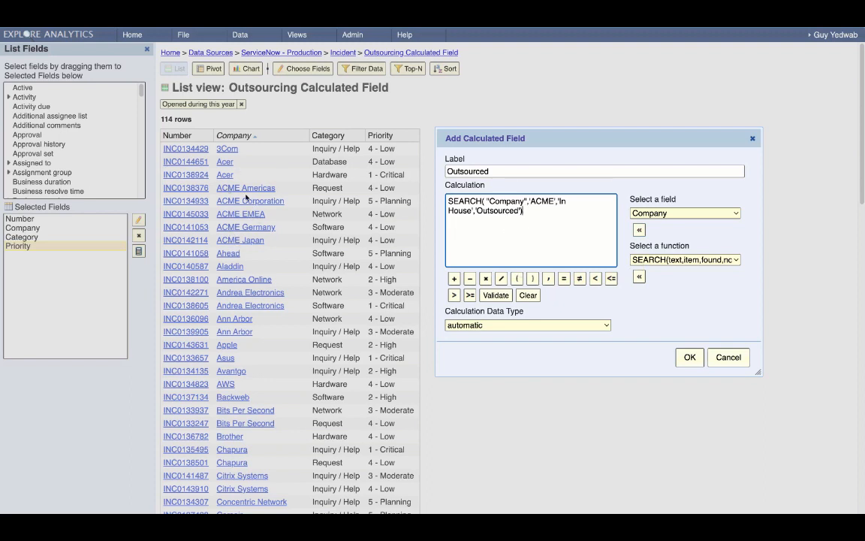
{"action": "left_click", "coordinate": [685, 365]}
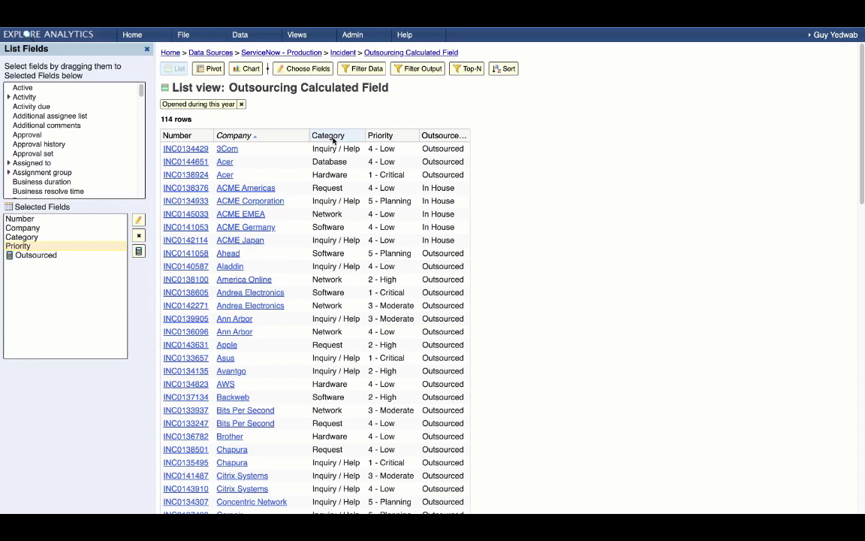
Step: Create a composite view on this list view, named "Outsourced?"
{"action": "left_click", "coordinate": [202, 38]}
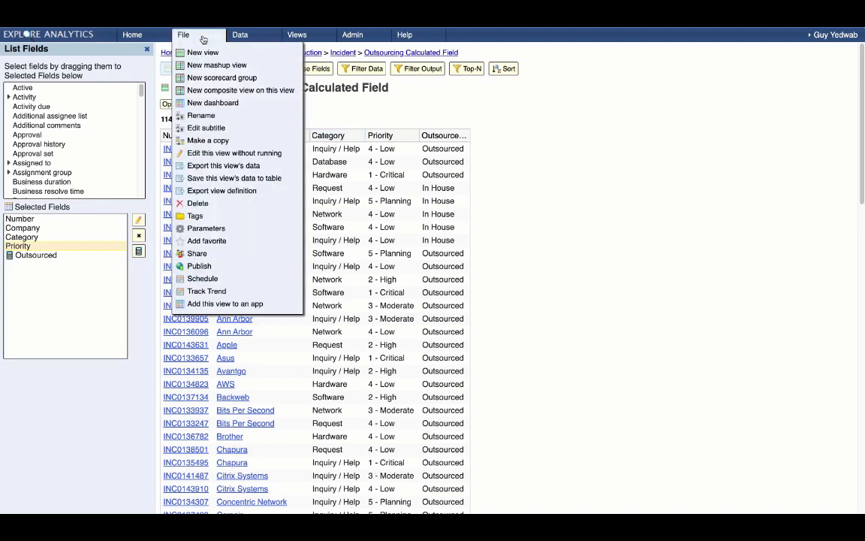
{"action": "left_click", "coordinate": [211, 91]}
{"action": "type", "text": "Our"}
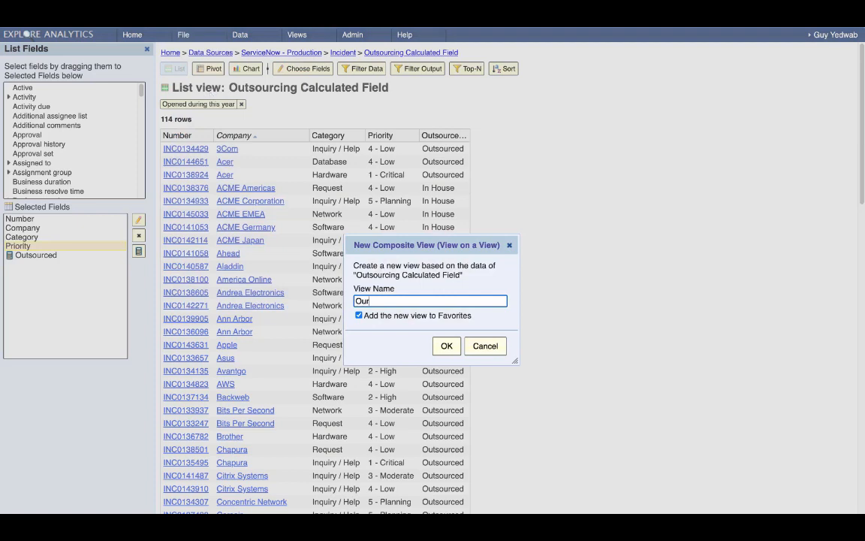
{"action": "type", "text": "cou"}
{"action": "key", "text": "BackSpace"}
{"action": "key", "text": "BackSpace"}
{"action": "key", "text": "BackSpace"}
{"action": "key", "text": "BackSpace"}
{"action": "type", "text": "tsourced?"}
{"action": "left_click", "coordinate": [441, 349]}
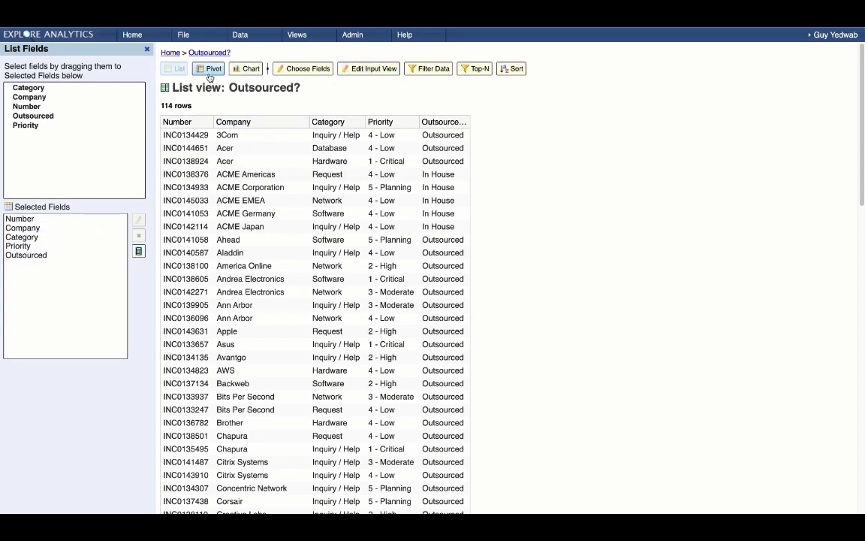
Step: Show the composite view as a Category (Bar/Pie) chart
{"action": "left_click", "coordinate": [244, 70]}
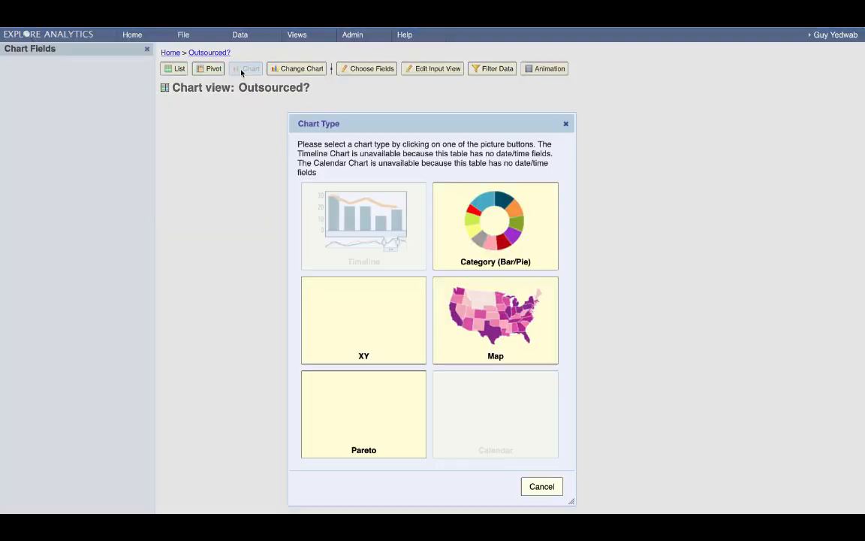
{"action": "left_click", "coordinate": [496, 225]}
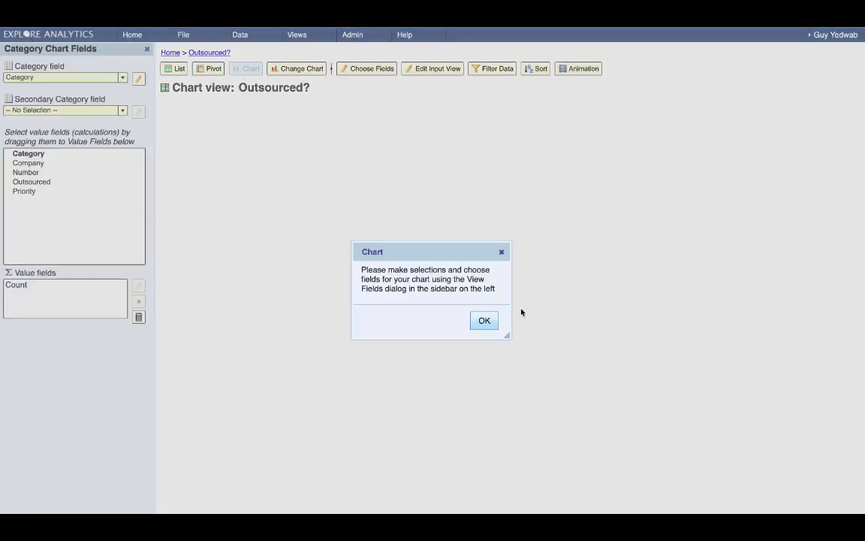
{"action": "left_click", "coordinate": [484, 321]}
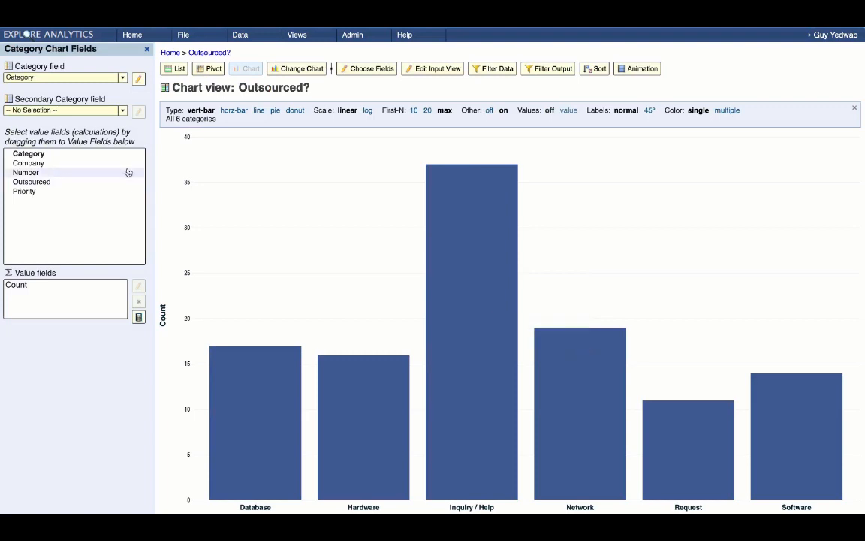
Step: Set the chart's category field to Priority and its secondary category field to Outsourced
{"action": "left_click", "coordinate": [83, 78]}
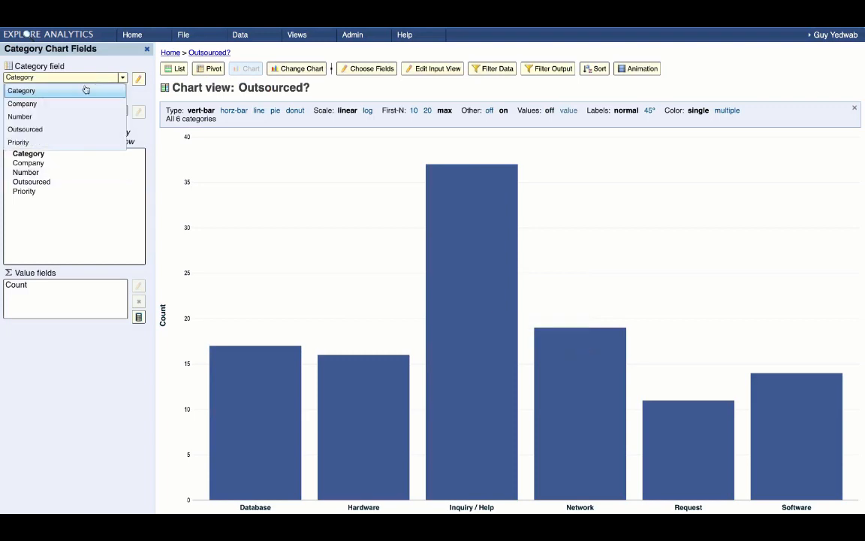
{"action": "left_click", "coordinate": [70, 142]}
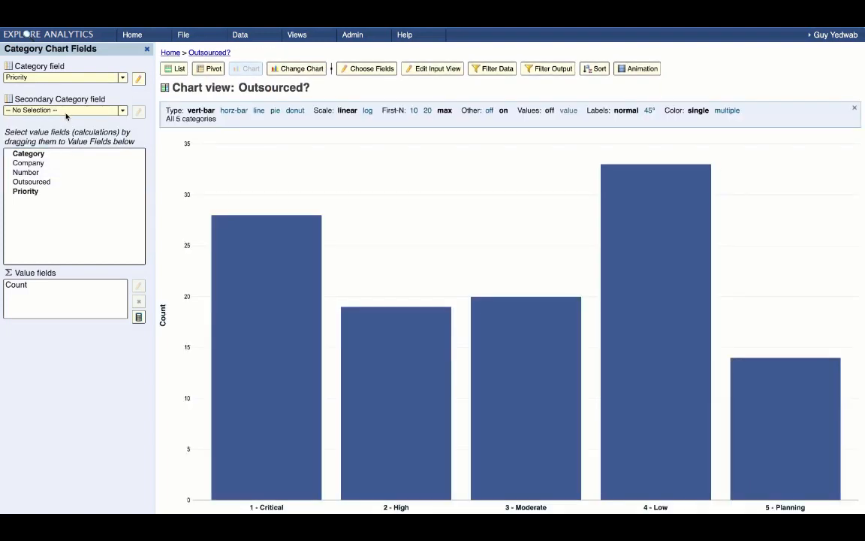
{"action": "left_click", "coordinate": [65, 111]}
{"action": "left_click", "coordinate": [54, 174]}
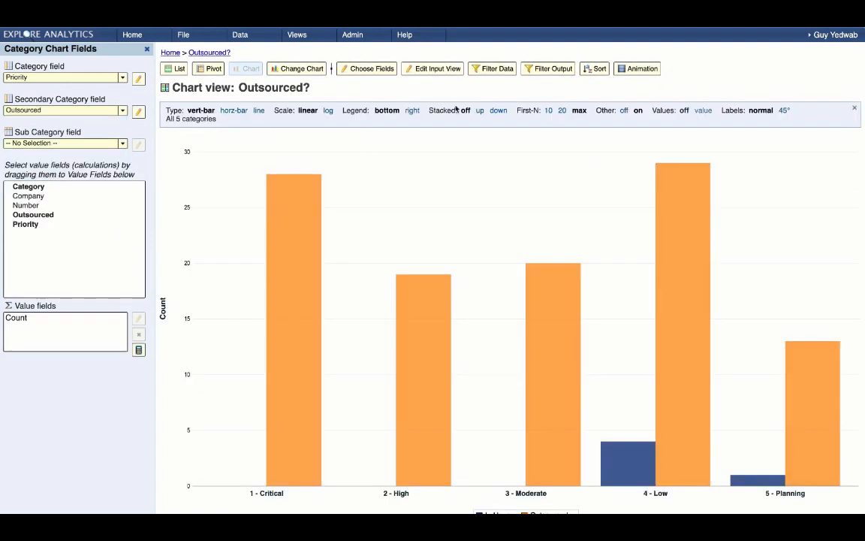
Step: Stack the chart's bars upward and label them with a percent breakdown
{"action": "left_click", "coordinate": [479, 110]}
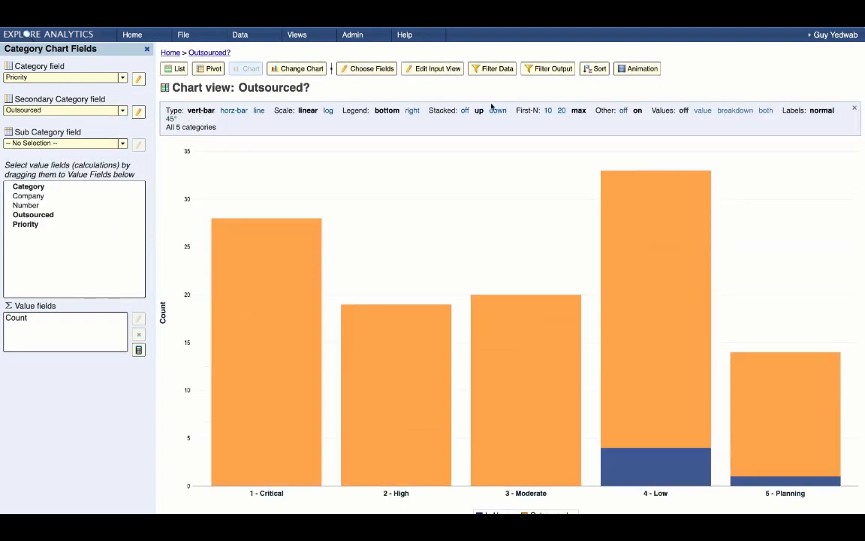
{"action": "left_click", "coordinate": [700, 111]}
{"action": "left_click", "coordinate": [735, 110]}
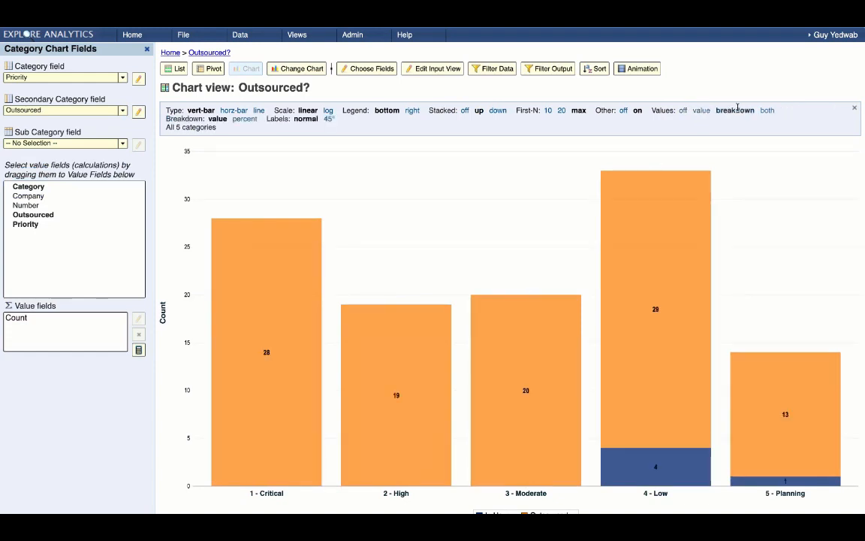
{"action": "left_click", "coordinate": [245, 119]}
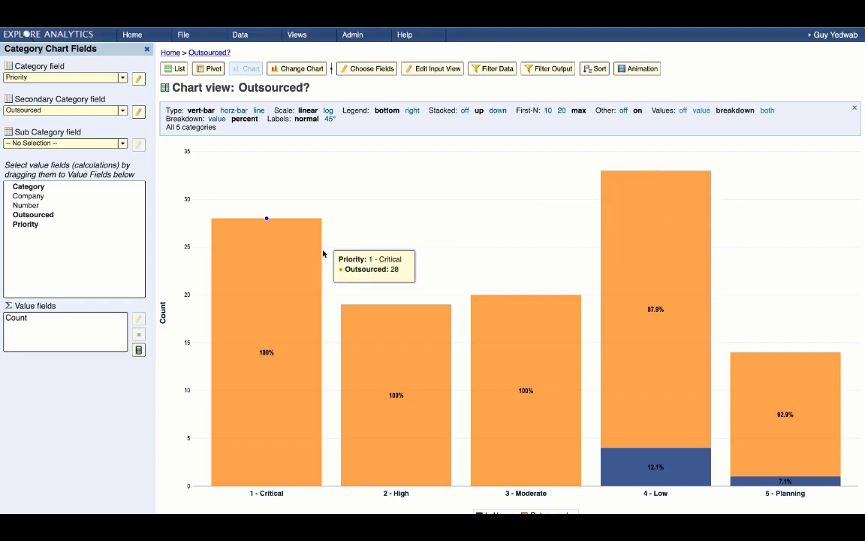
Step: Inspect the count breakdowns of the 4 - Low and 3 - Moderate priority bars
{"action": "mouse_move", "coordinate": [622, 274]}
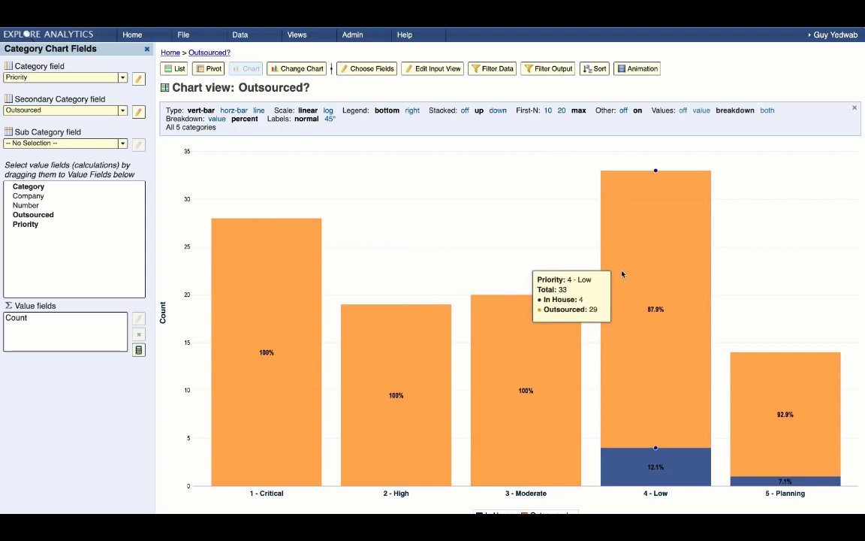
{"action": "left_click", "coordinate": [512, 258]}
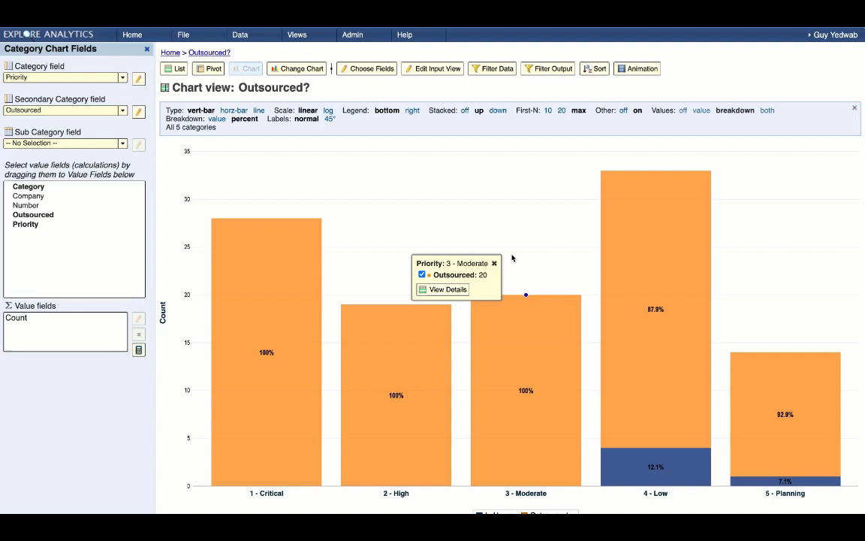
{"action": "left_click", "coordinate": [494, 263]}
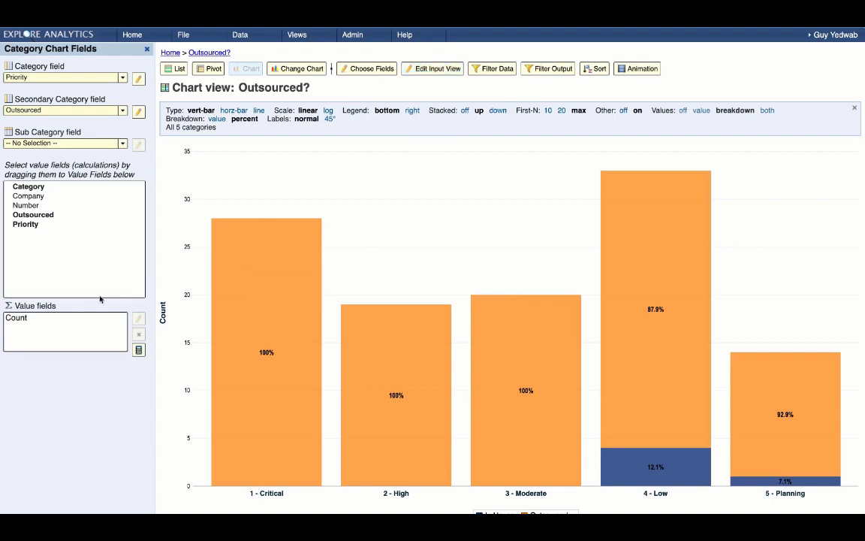
Step: Open the composite view's input view for editing and add the Business duration field after Priority
{"action": "left_click", "coordinate": [425, 68]}
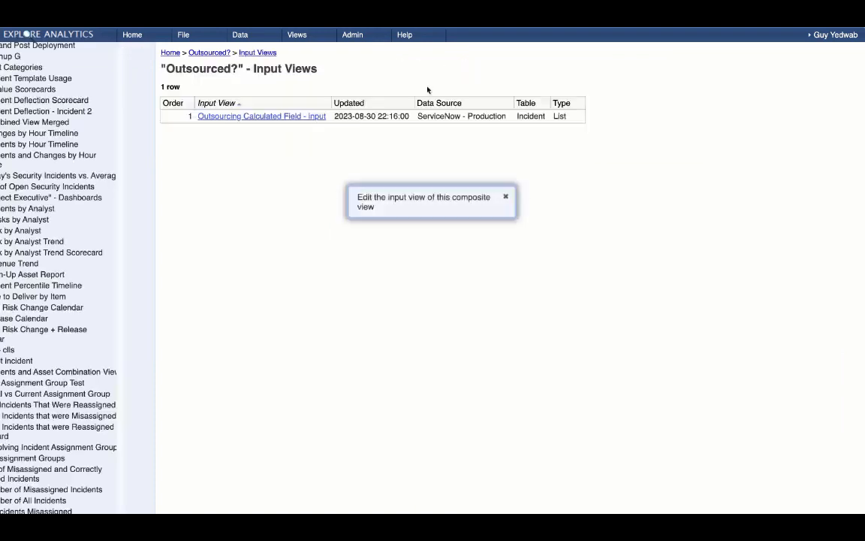
{"action": "left_click", "coordinate": [315, 116]}
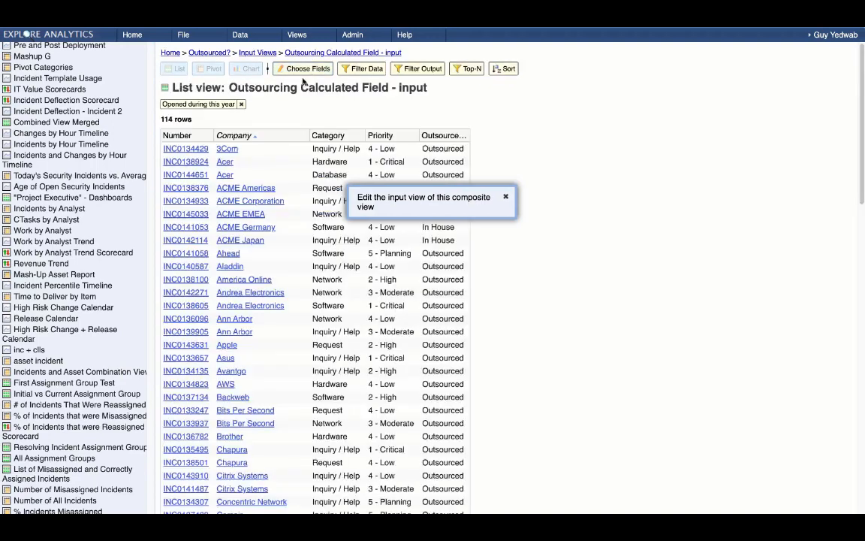
{"action": "left_click", "coordinate": [303, 69]}
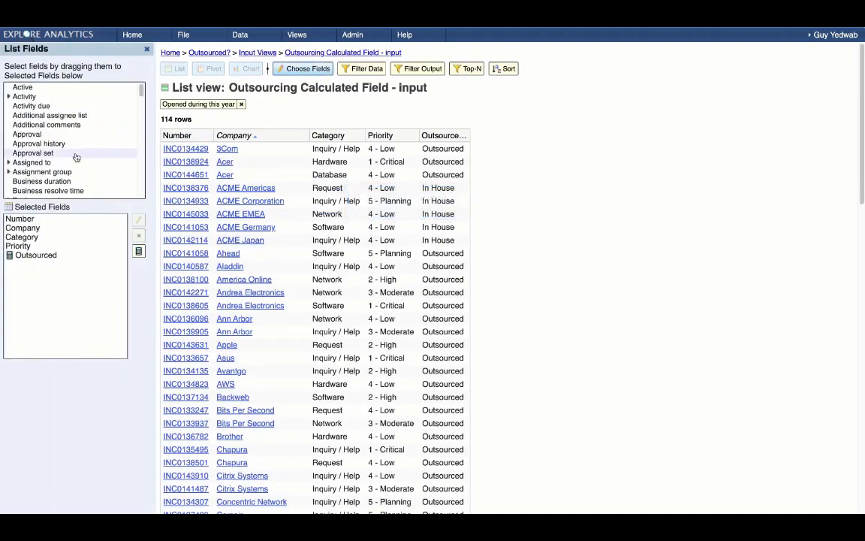
{"action": "scroll", "coordinate": [76, 157], "scroll_direction": "down", "scroll_amount": 1}
{"action": "left_click_drag", "start_coordinate": [47, 172], "coordinate": [85, 264]}
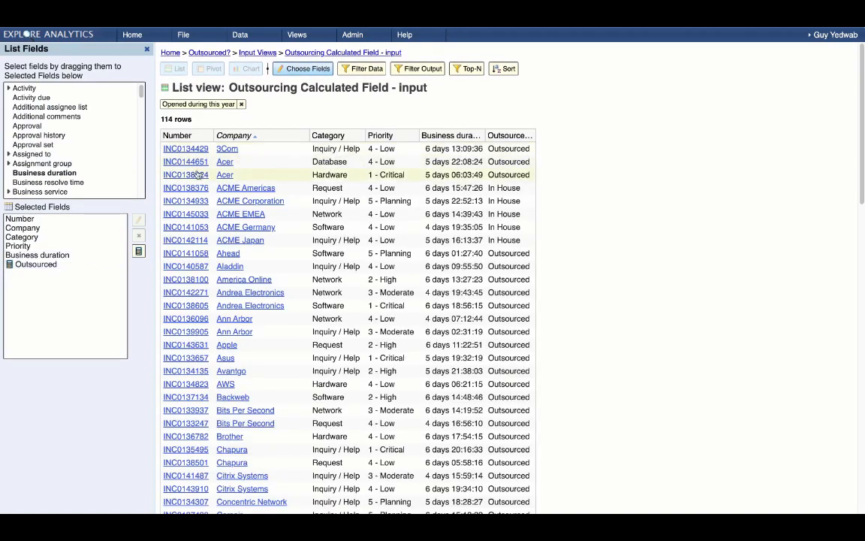
Step: Return to the "Outsourced?" chart and remove Count from its value fields
{"action": "left_click", "coordinate": [210, 53]}
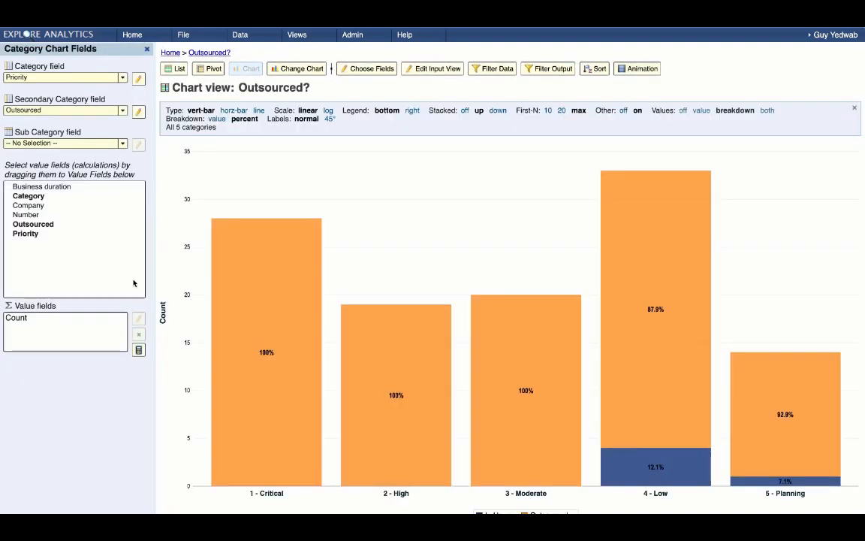
{"action": "left_click", "coordinate": [120, 319]}
{"action": "left_click", "coordinate": [140, 336]}
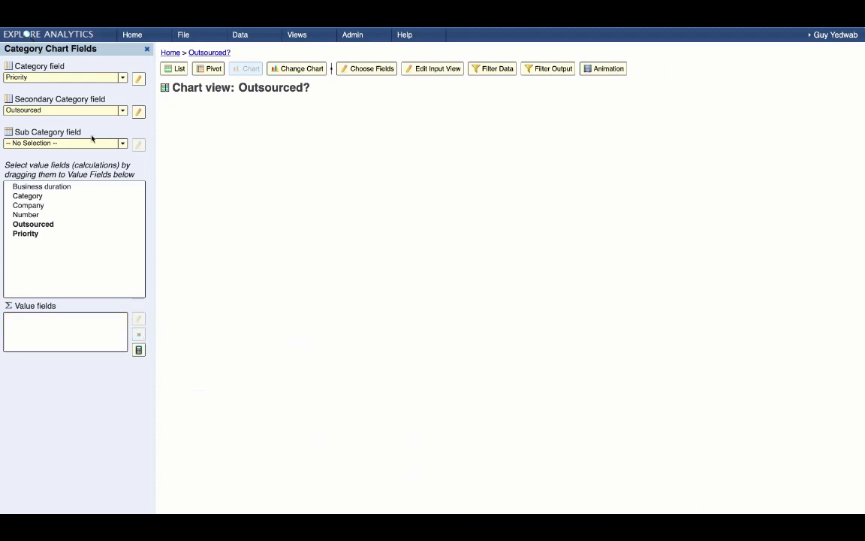
Step: Clear the chart's secondary category field and set the category field to Outsourced
{"action": "left_click", "coordinate": [91, 112]}
{"action": "left_click", "coordinate": [76, 136]}
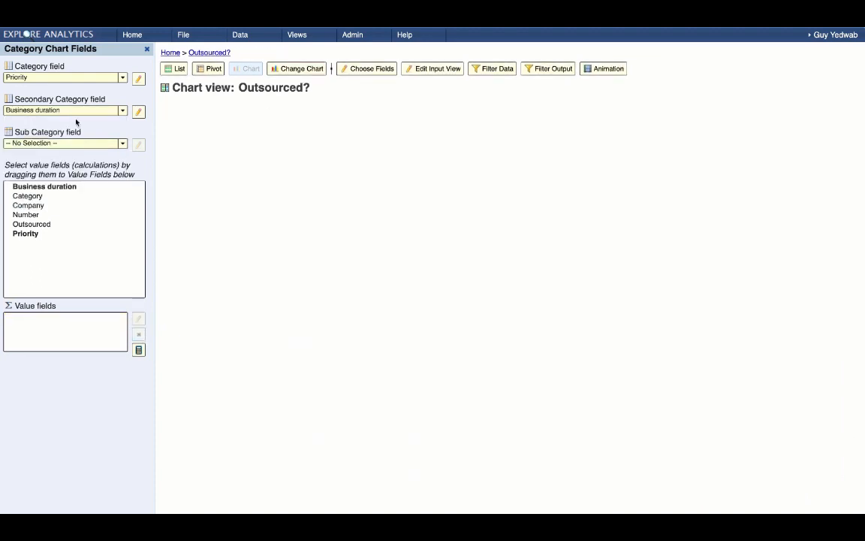
{"action": "left_click", "coordinate": [68, 110]}
{"action": "left_click", "coordinate": [66, 121]}
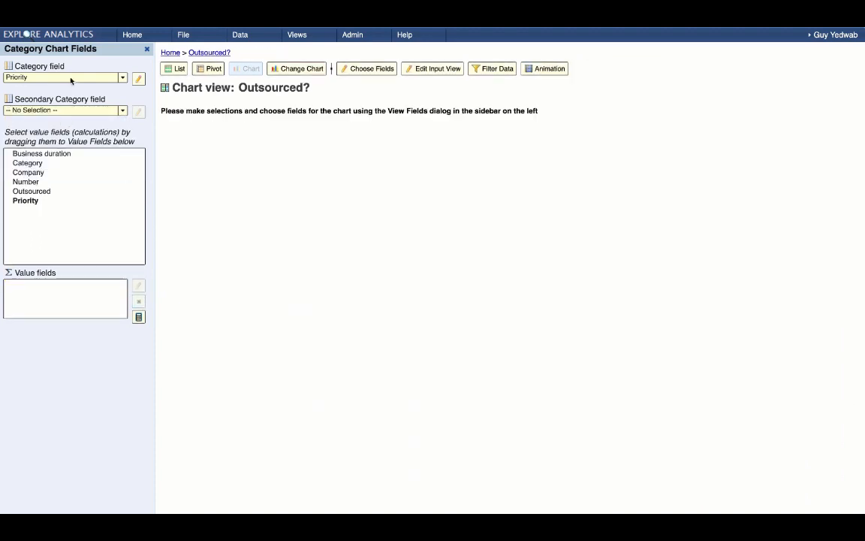
{"action": "left_click", "coordinate": [68, 78]}
{"action": "left_click", "coordinate": [65, 89]}
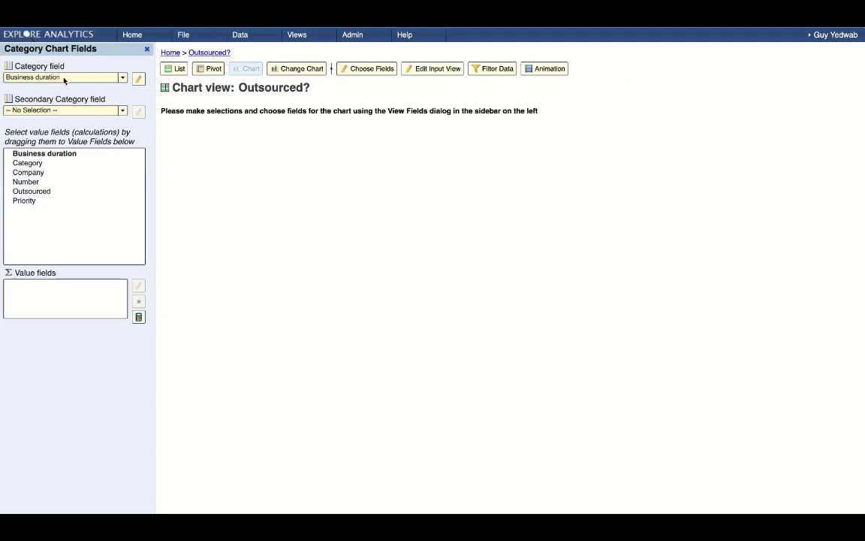
{"action": "left_click", "coordinate": [64, 78]}
{"action": "left_click", "coordinate": [52, 142]}
Step: Add Business duration as the chart's value field, using the average calculation
{"action": "left_click_drag", "start_coordinate": [51, 154], "coordinate": [58, 286]}
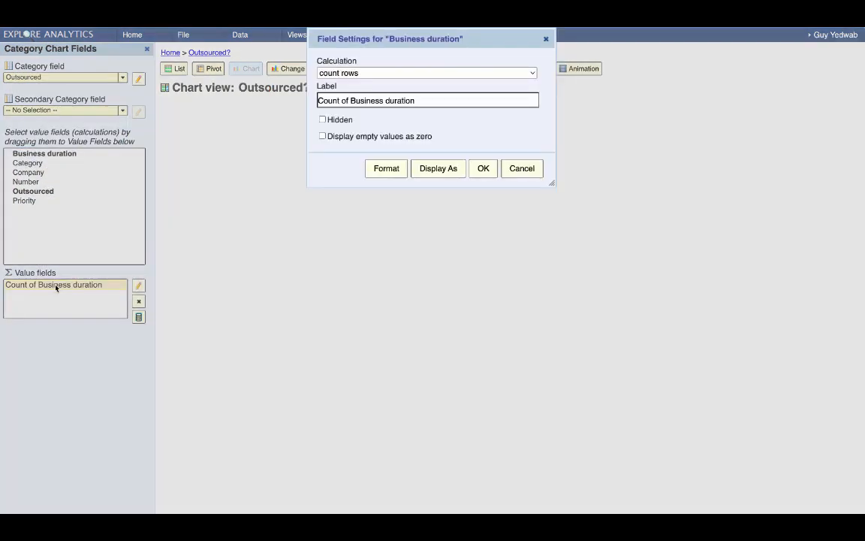
{"action": "left_click", "coordinate": [386, 112]}
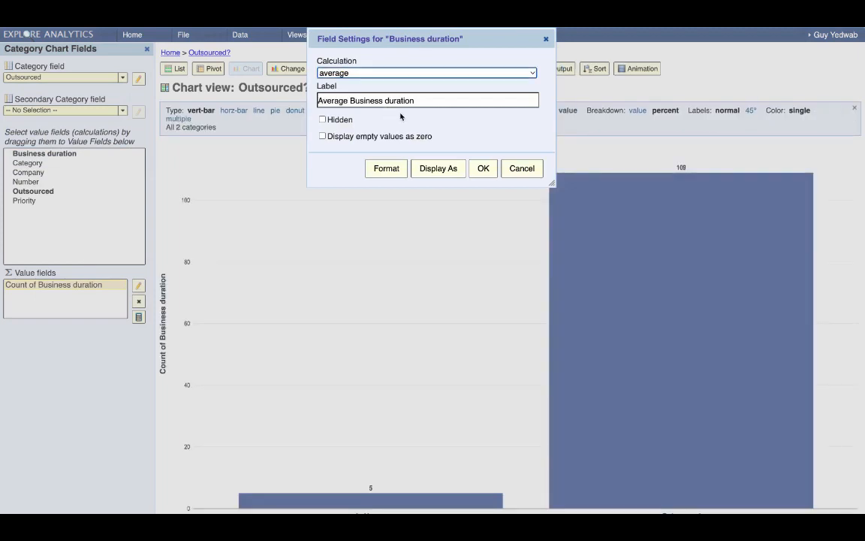
{"action": "left_click", "coordinate": [483, 169]}
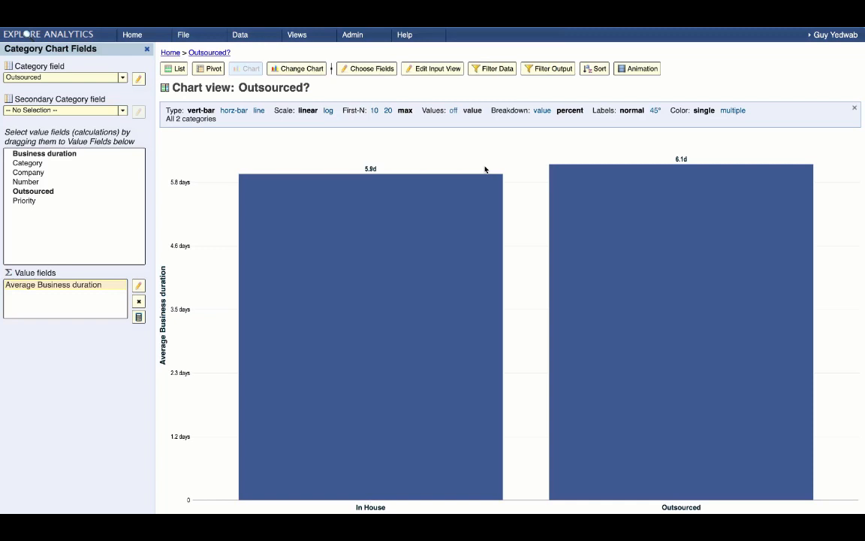
Step: Display the "Outsourced?" chart as horizontal bars in multiple colors and inspect the average business duration of both categories
{"action": "left_click", "coordinate": [732, 112]}
{"action": "left_click", "coordinate": [235, 110]}
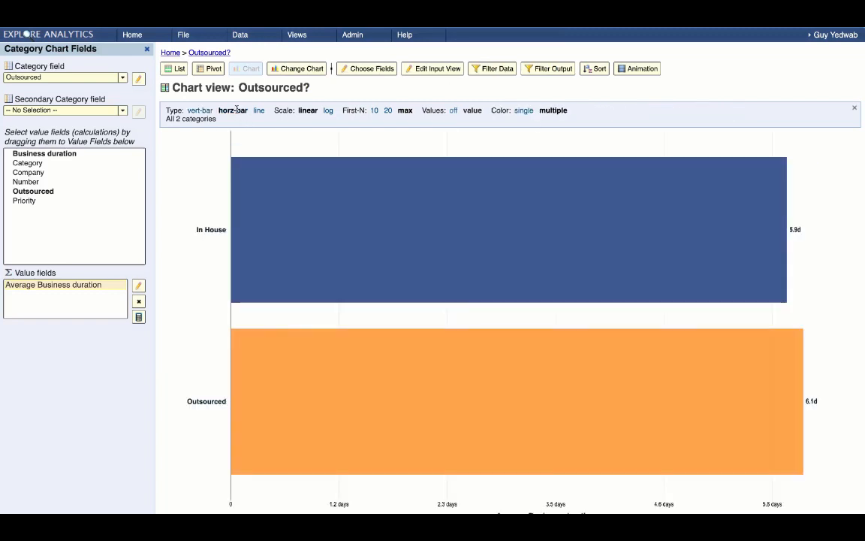
{"action": "mouse_move", "coordinate": [269, 191]}
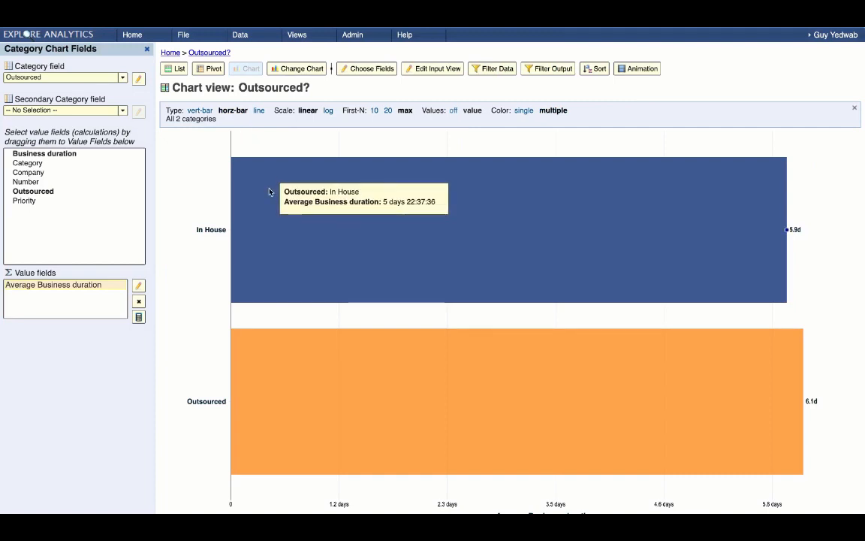
{"action": "mouse_move", "coordinate": [337, 380]}
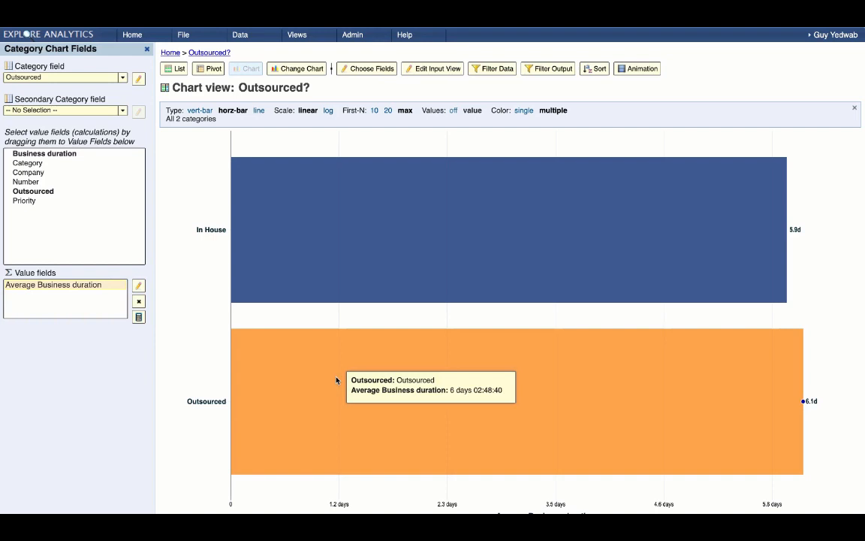
{"action": "left_click", "coordinate": [308, 265]}
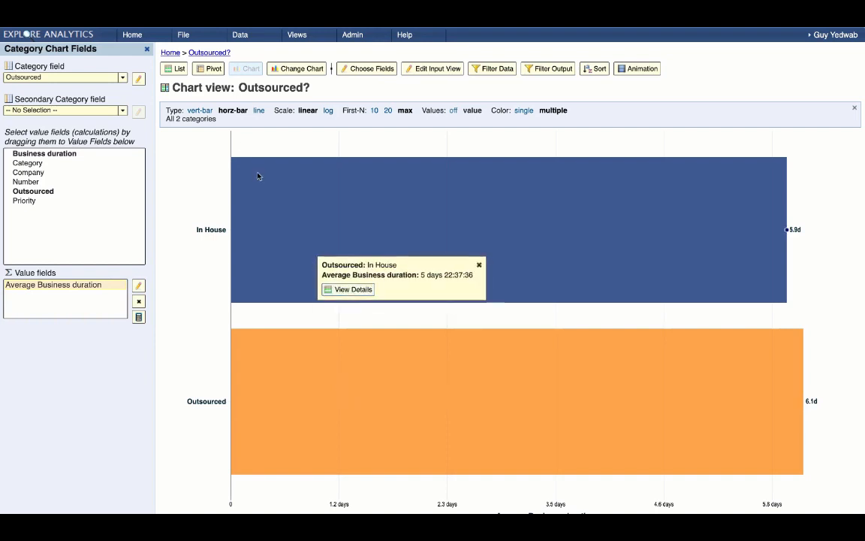
Step: Preview the option to publish the "Outsourced?" view to ServiceNow and cancel publishing
{"action": "left_click", "coordinate": [187, 34]}
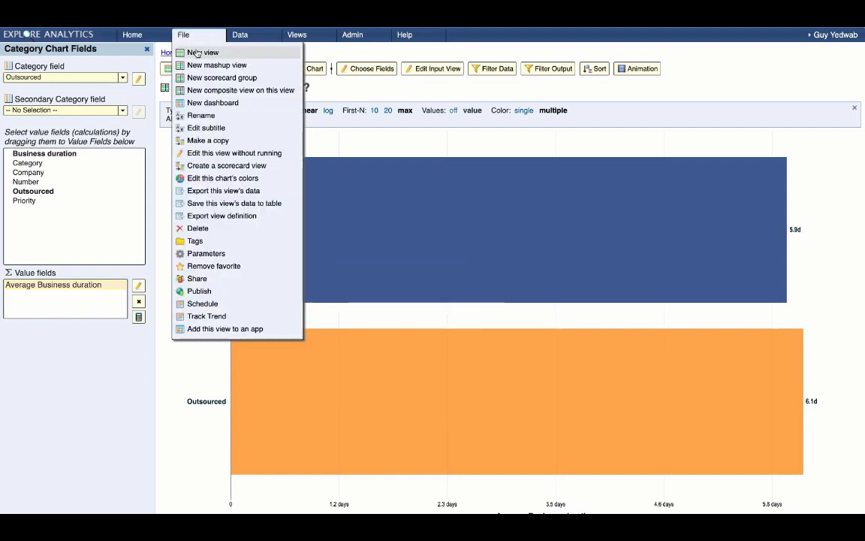
{"action": "left_click", "coordinate": [218, 291]}
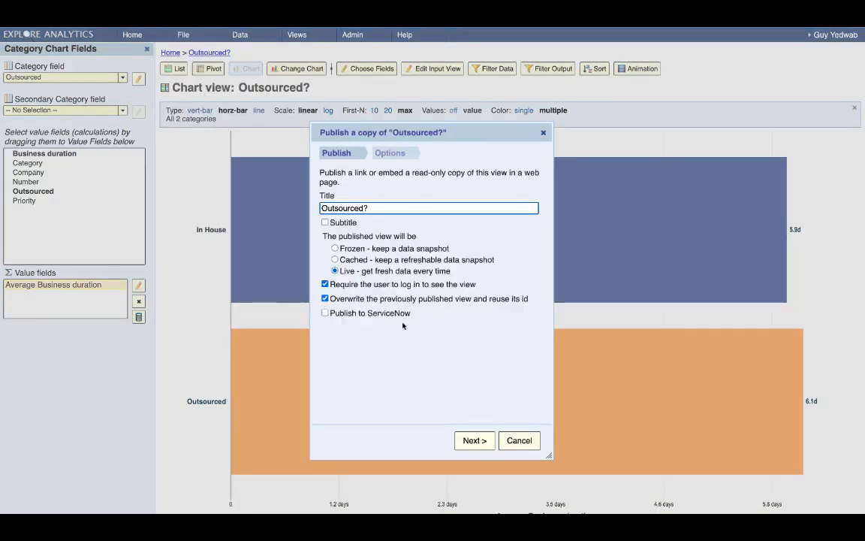
{"action": "left_click", "coordinate": [398, 315]}
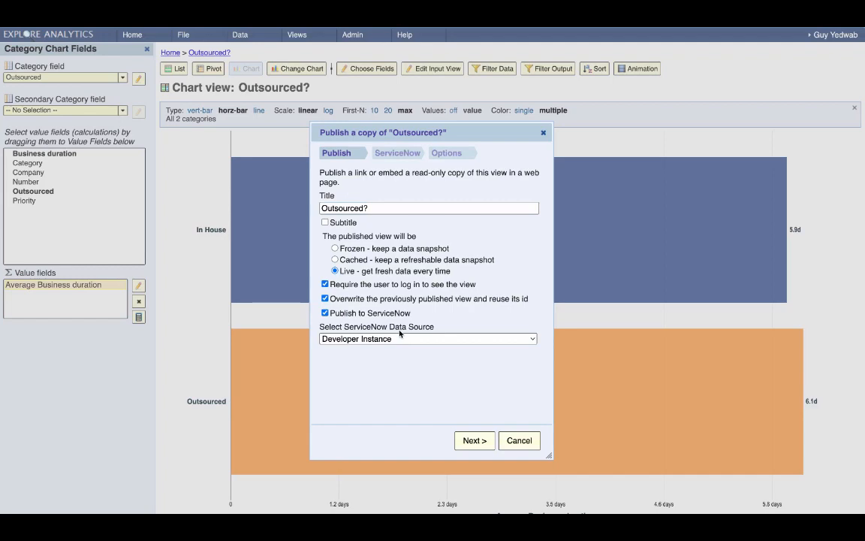
{"action": "left_click", "coordinate": [543, 132]}
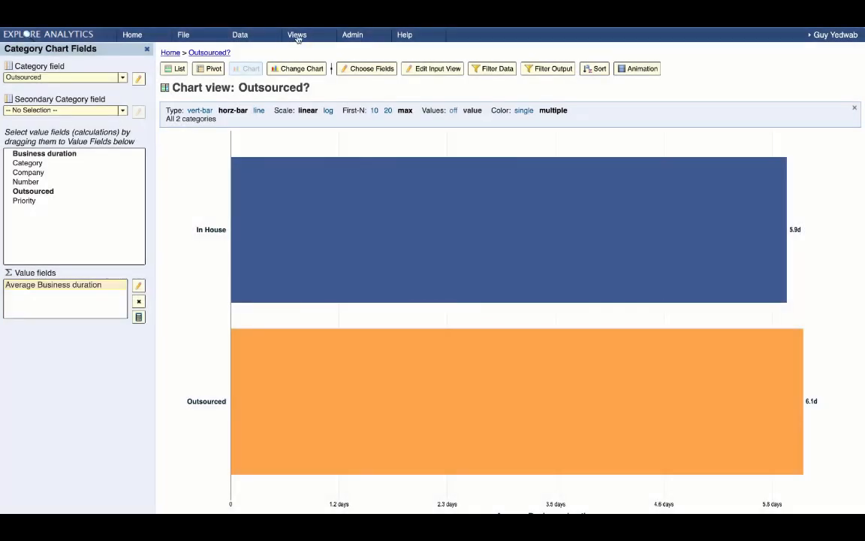
Step: Open the Project dashboard from the favorite views and show its Baseline section
{"action": "left_click", "coordinate": [298, 34]}
{"action": "left_click", "coordinate": [302, 52]}
{"action": "scroll", "coordinate": [125, 110], "scroll_direction": "down", "scroll_amount": 10}
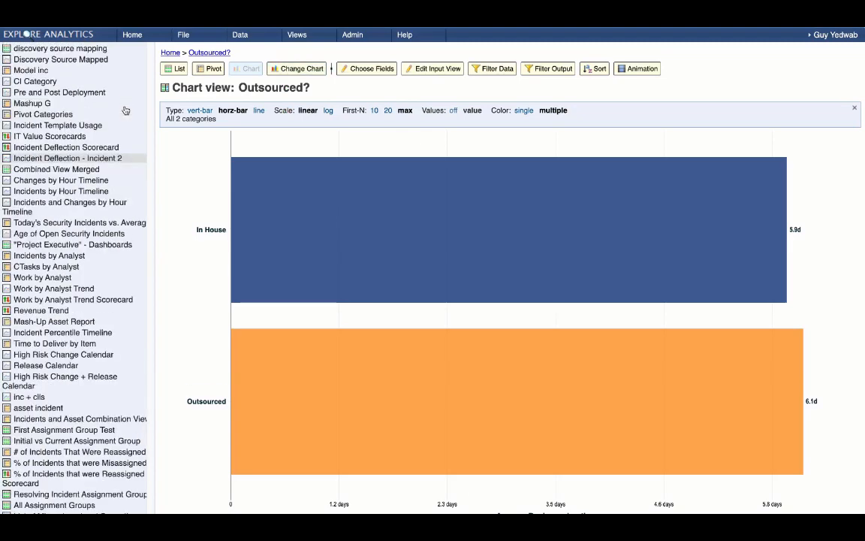
{"action": "left_click_drag", "start_coordinate": [151, 402], "coordinate": [140, 45]}
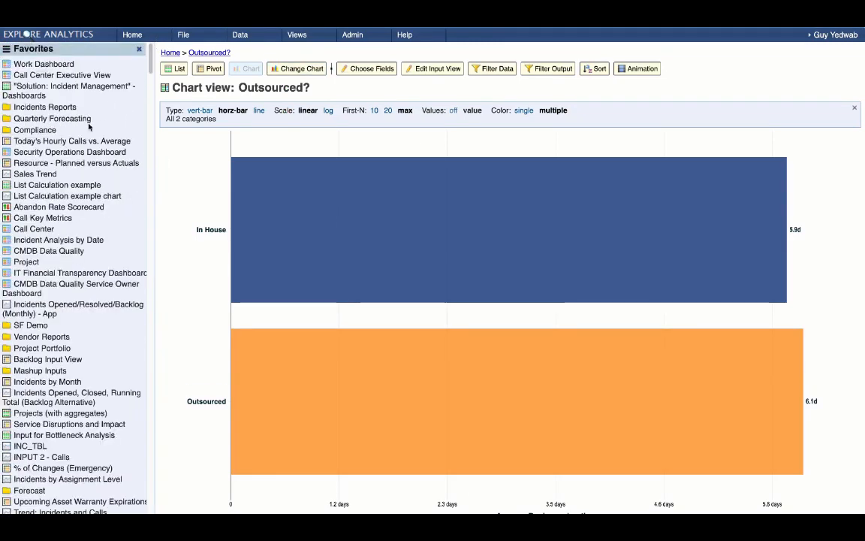
{"action": "left_click", "coordinate": [64, 263]}
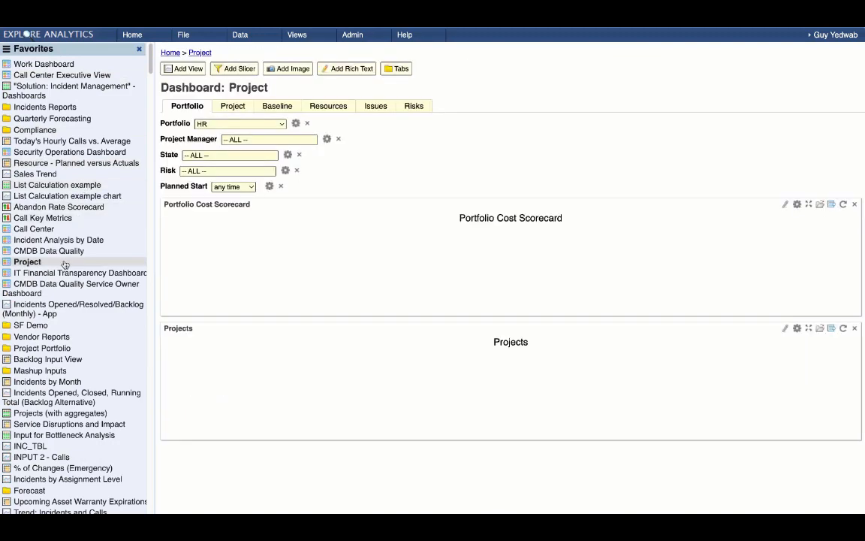
{"action": "left_click", "coordinate": [268, 106]}
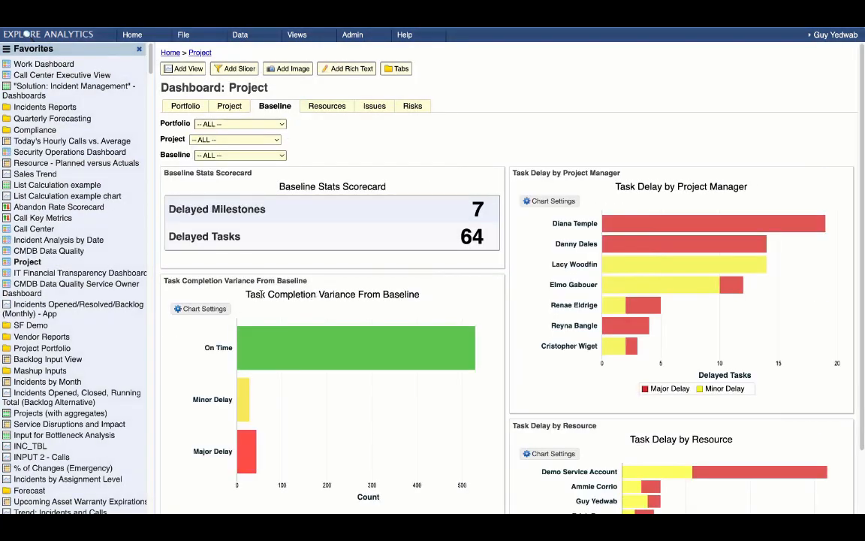
Step: Inspect the Task Completion Variance From Baseline chart, and open its underlying view with the chart's chosen fields shown
{"action": "left_click_drag", "start_coordinate": [247, 296], "coordinate": [396, 292]}
{"action": "left_click", "coordinate": [395, 292]}
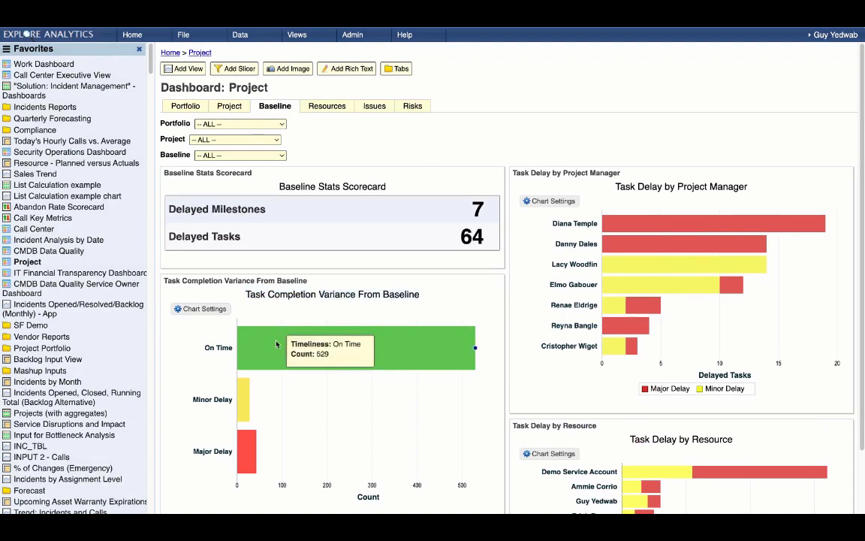
{"action": "mouse_move", "coordinate": [271, 407]}
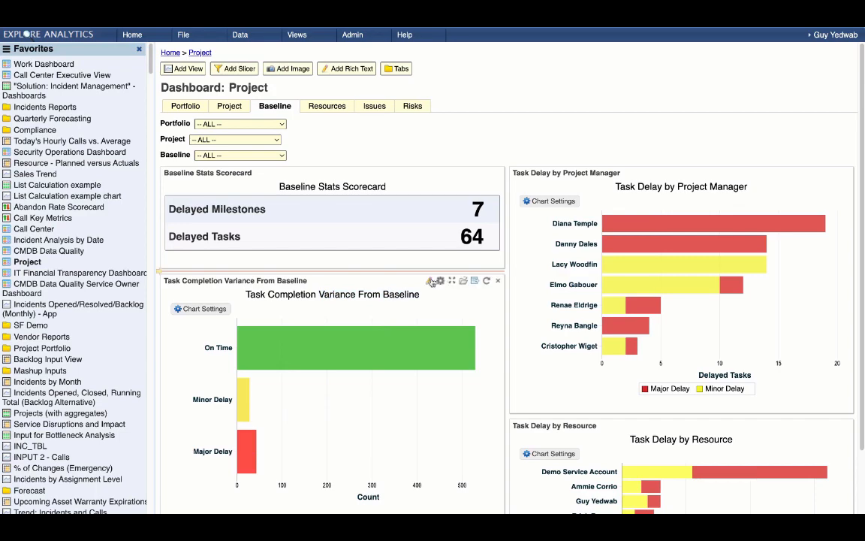
{"action": "left_click", "coordinate": [431, 280]}
{"action": "left_click", "coordinate": [483, 328]}
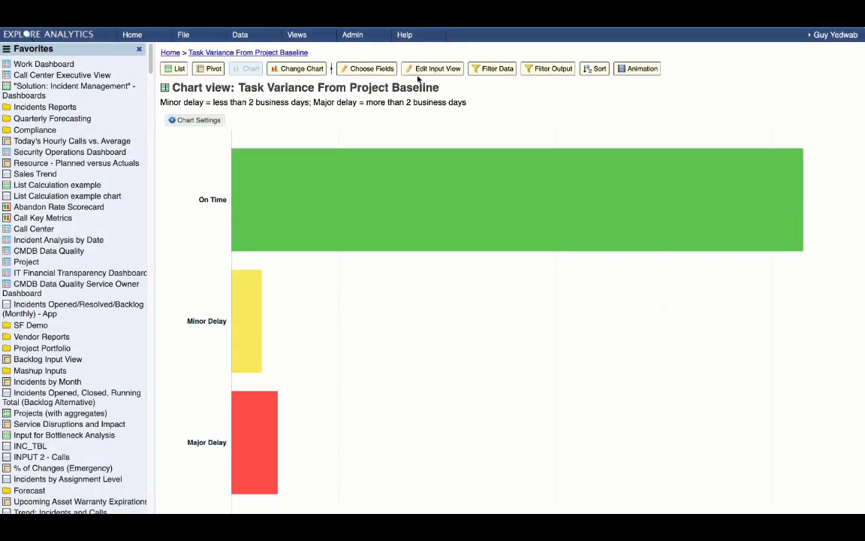
{"action": "left_click", "coordinate": [364, 69]}
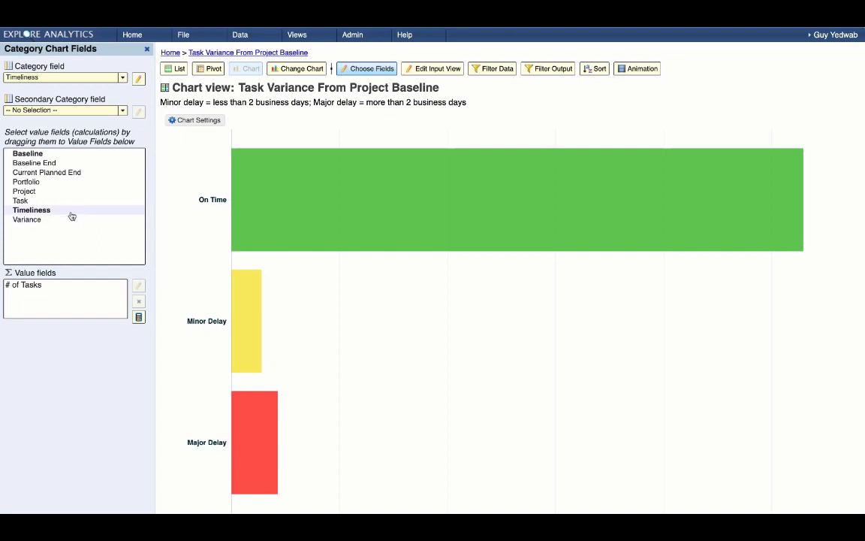
Step: Open the chart's input view with its list fields shown and review the calculation behind the Variance field
{"action": "left_click", "coordinate": [436, 69]}
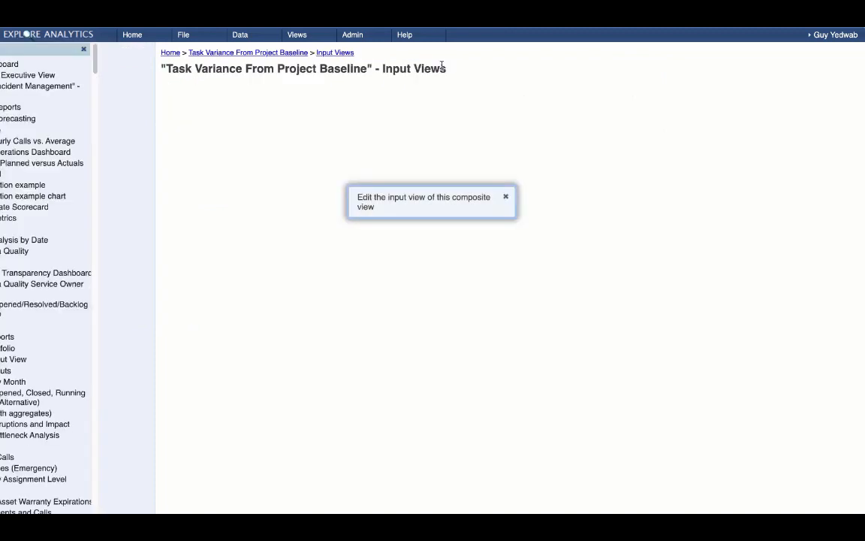
{"action": "left_click", "coordinate": [306, 116]}
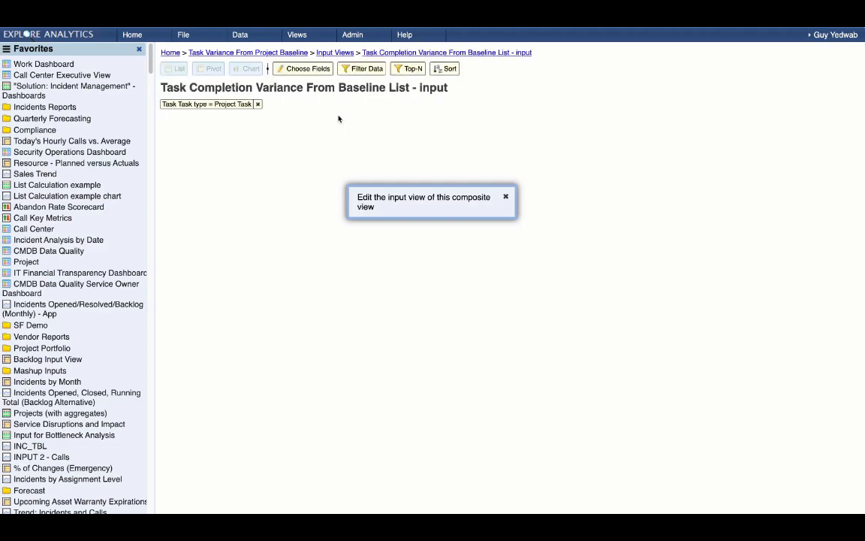
{"action": "left_click", "coordinate": [319, 92]}
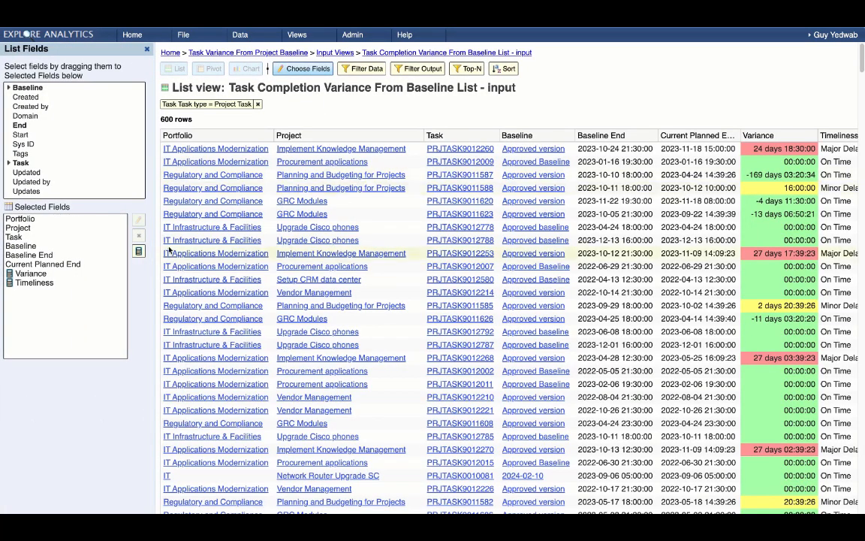
{"action": "double_click", "coordinate": [85, 273]}
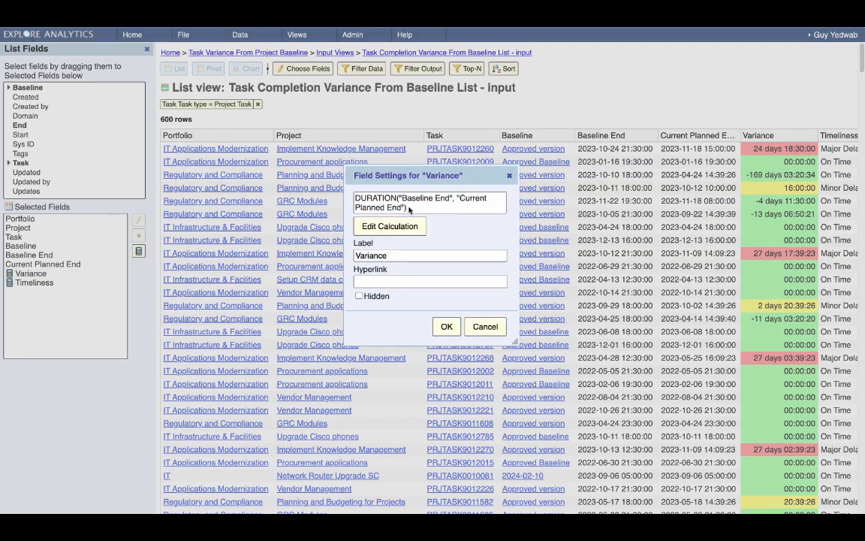
{"action": "left_click", "coordinate": [510, 177]}
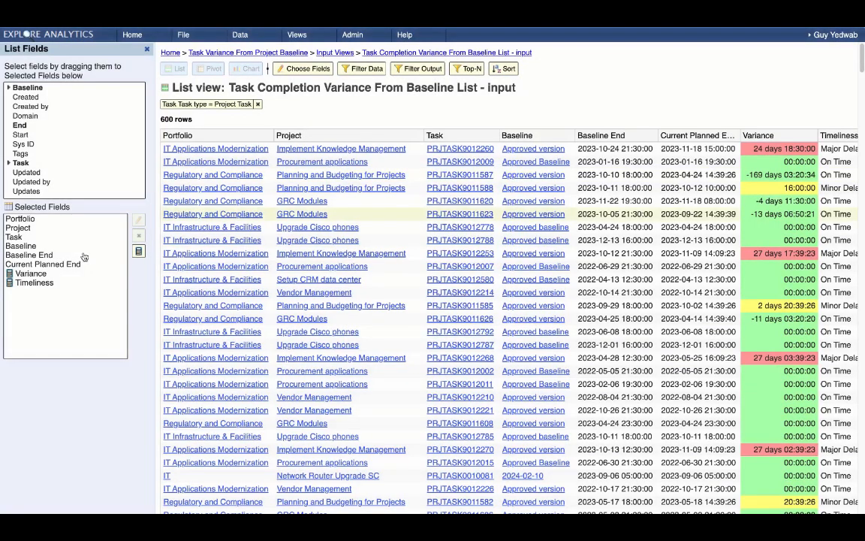
Step: Examine the nested IF calculation of the Timeliness field, including its thresholds and category labels
{"action": "double_click", "coordinate": [58, 284]}
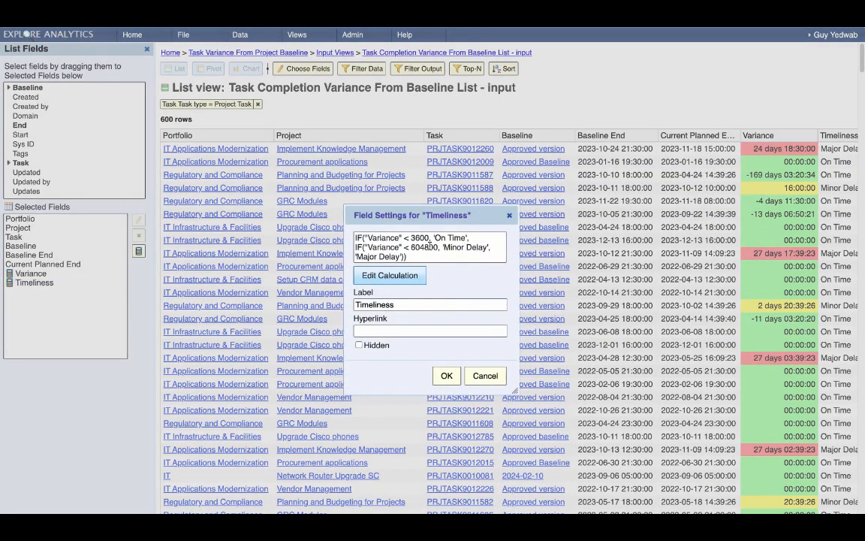
{"action": "left_click_drag", "start_coordinate": [430, 237], "coordinate": [391, 249]}
{"action": "left_click", "coordinate": [413, 238]}
{"action": "left_click", "coordinate": [452, 238]}
{"action": "left_click", "coordinate": [391, 248]}
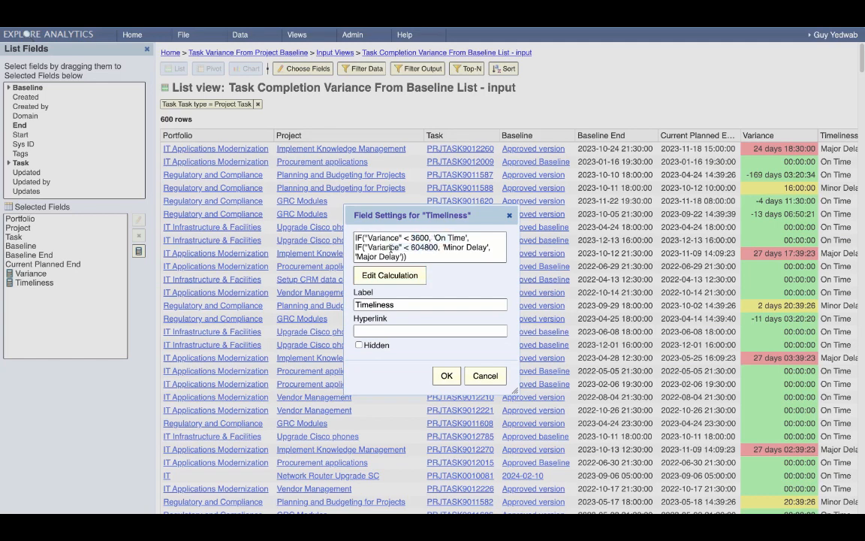
{"action": "left_click_drag", "start_coordinate": [443, 248], "coordinate": [485, 248]}
{"action": "left_click", "coordinate": [481, 248]}
{"action": "left_click_drag", "start_coordinate": [401, 256], "coordinate": [365, 256]}
{"action": "left_click", "coordinate": [446, 375]}
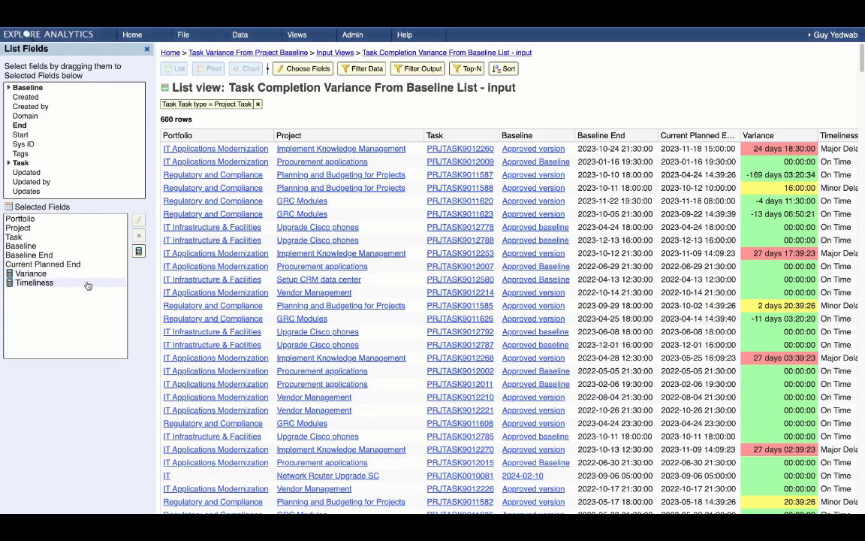
Step: Check the Variance and Timeliness columns in the list and return to the Task Variance From Project Baseline chart
{"action": "scroll", "coordinate": [248, 308], "scroll_direction": "right", "scroll_amount": 2}
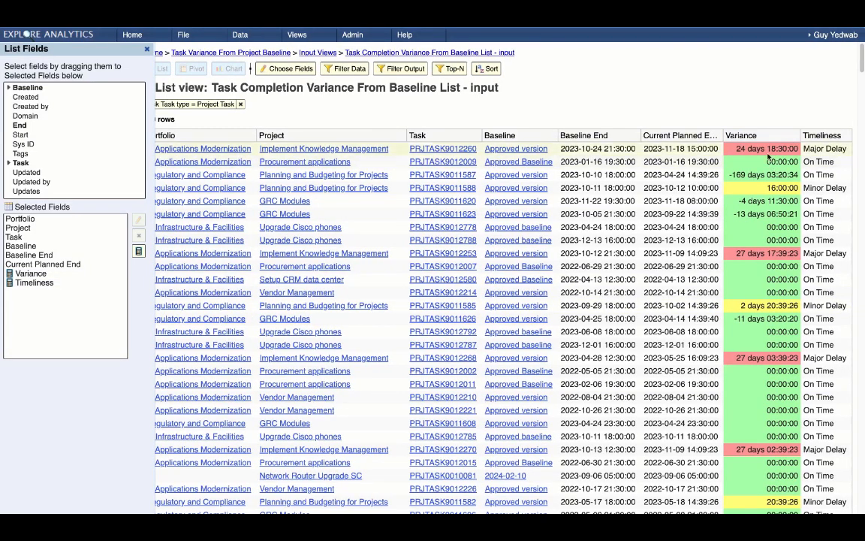
{"action": "left_click", "coordinate": [228, 54]}
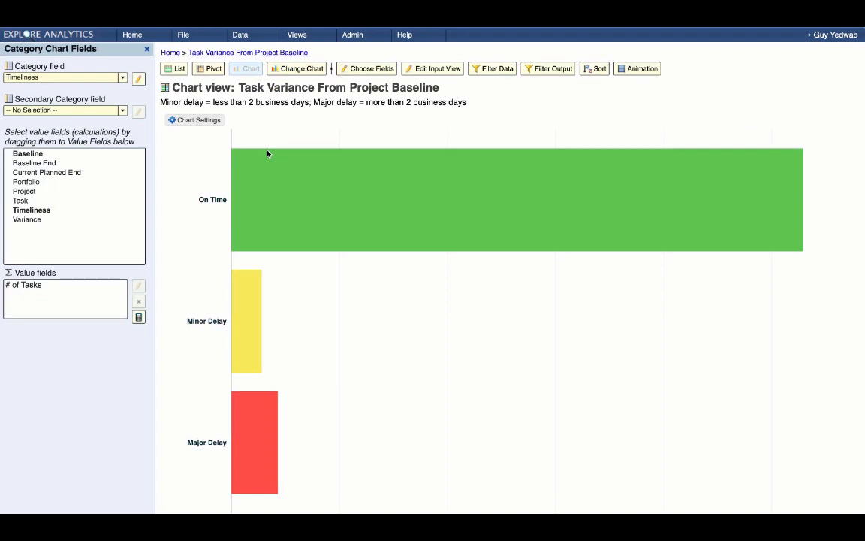
{"action": "mouse_move", "coordinate": [282, 181]}
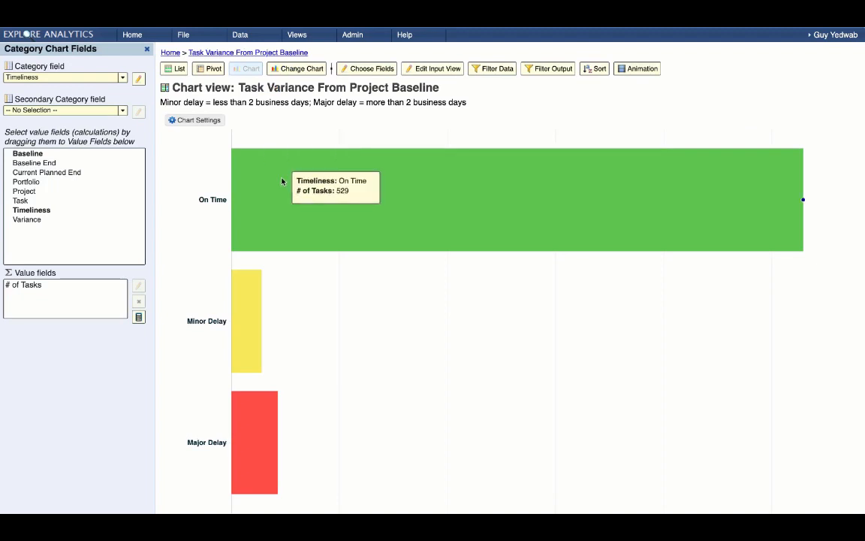